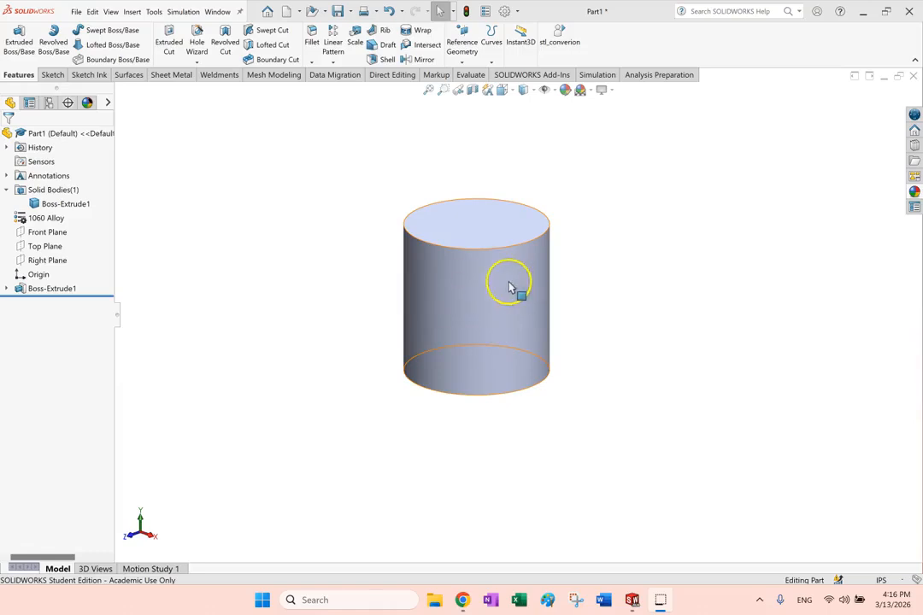
click(654, 290)
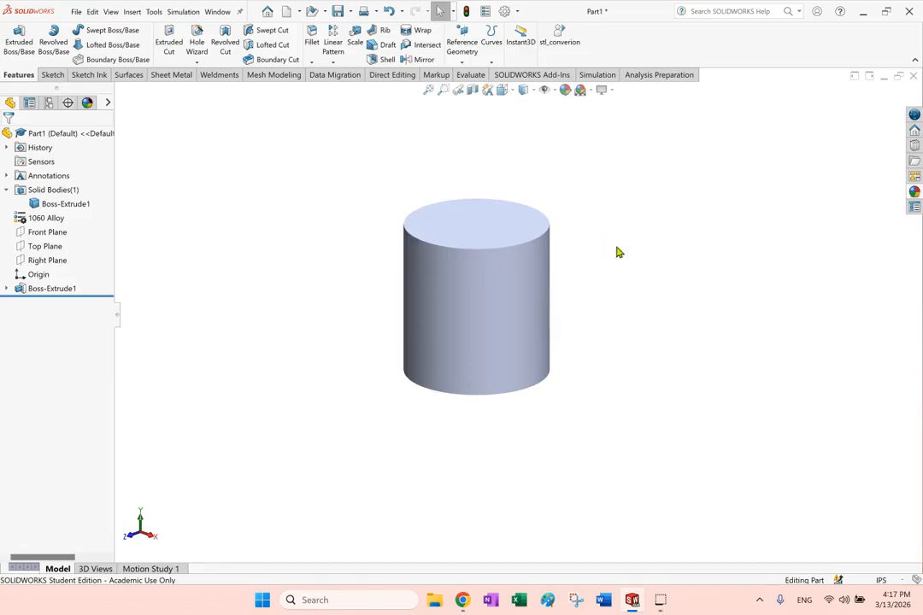
click(458, 301)
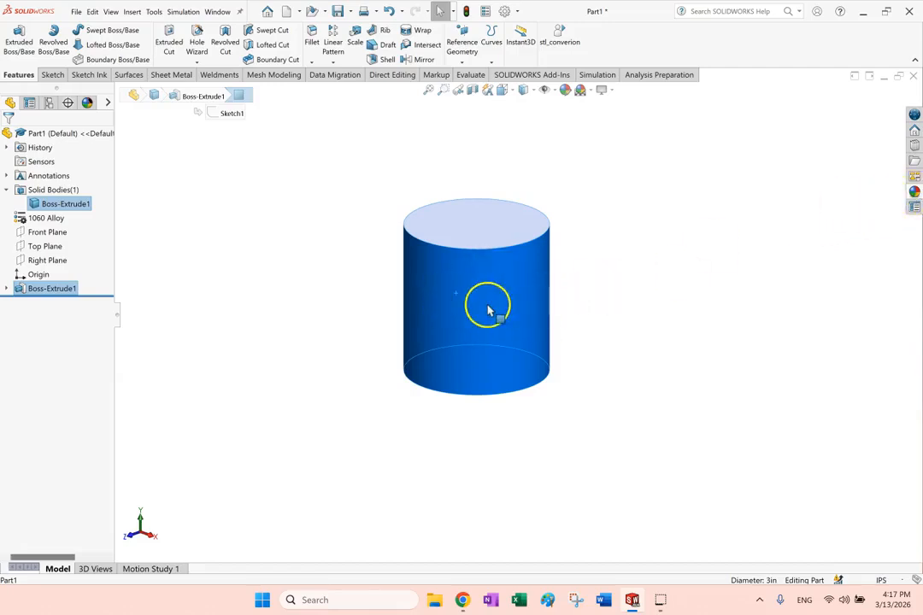
click(687, 270)
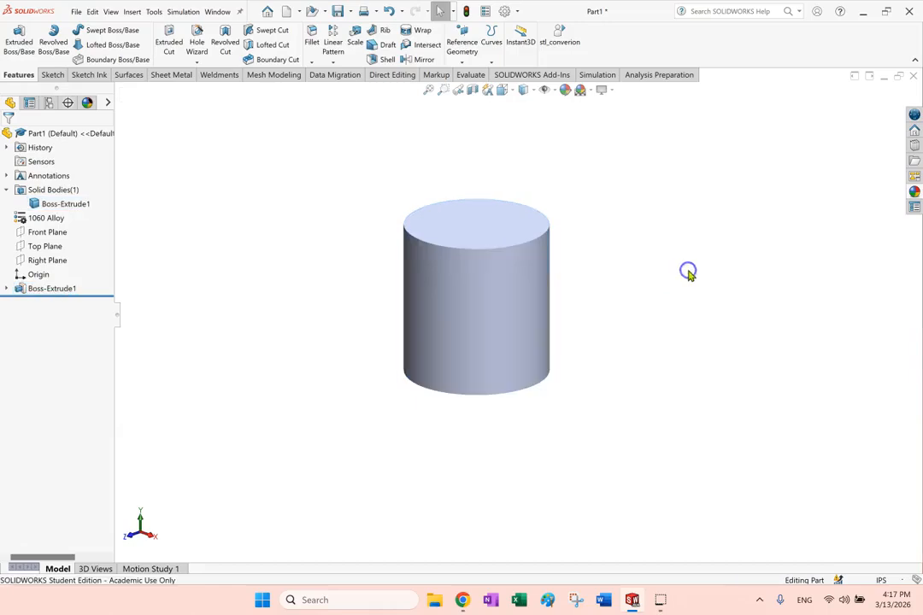
Start editing the appearance of the cylinder's side face and show the 3D Textures category under Miscellaneous appearances.
click(476, 294)
right_click(476, 294)
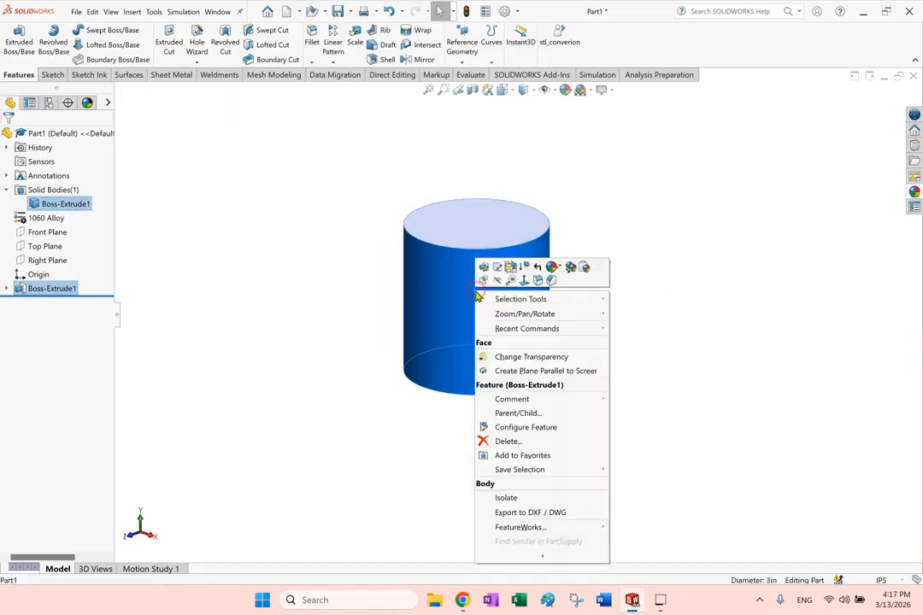
click(554, 269)
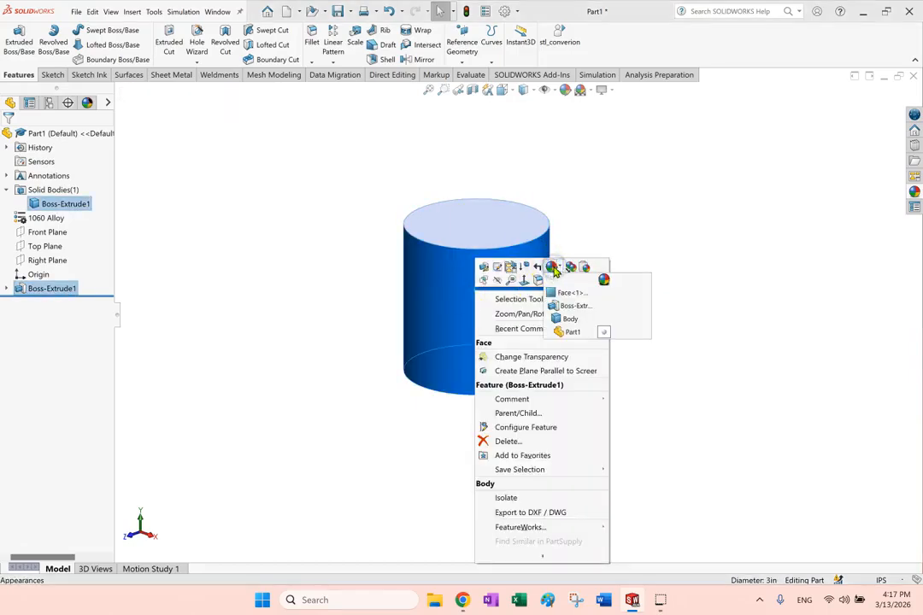
click(568, 293)
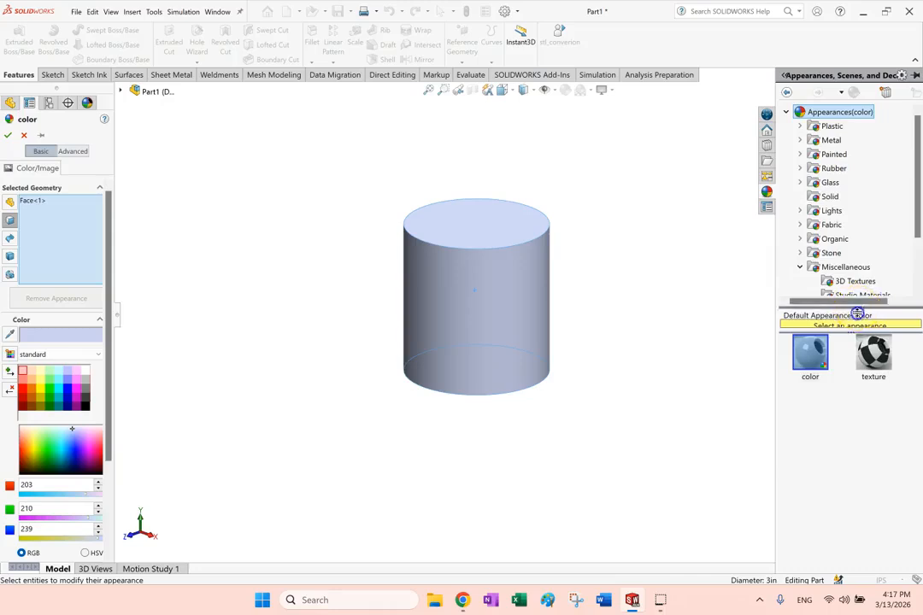
drag(857, 307, 854, 402)
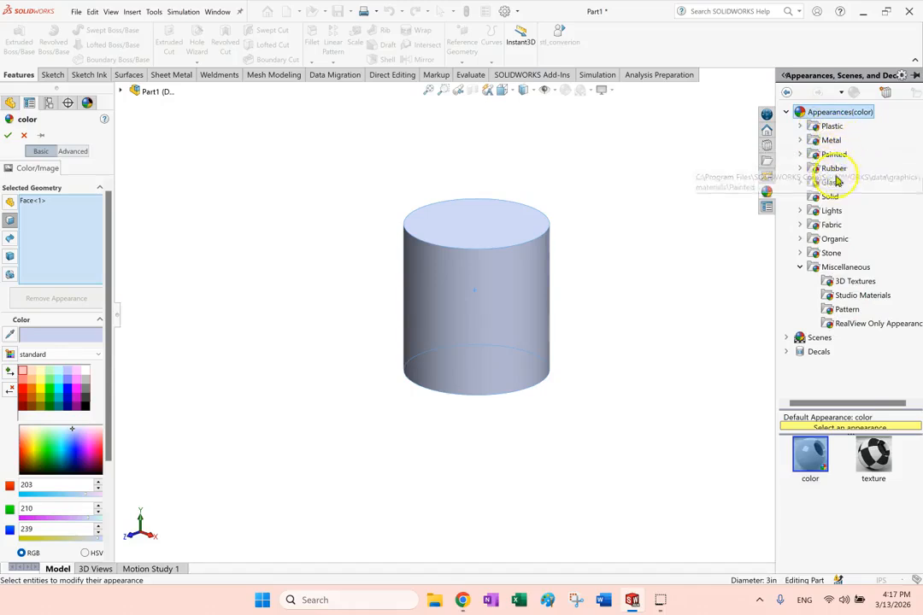
click(855, 282)
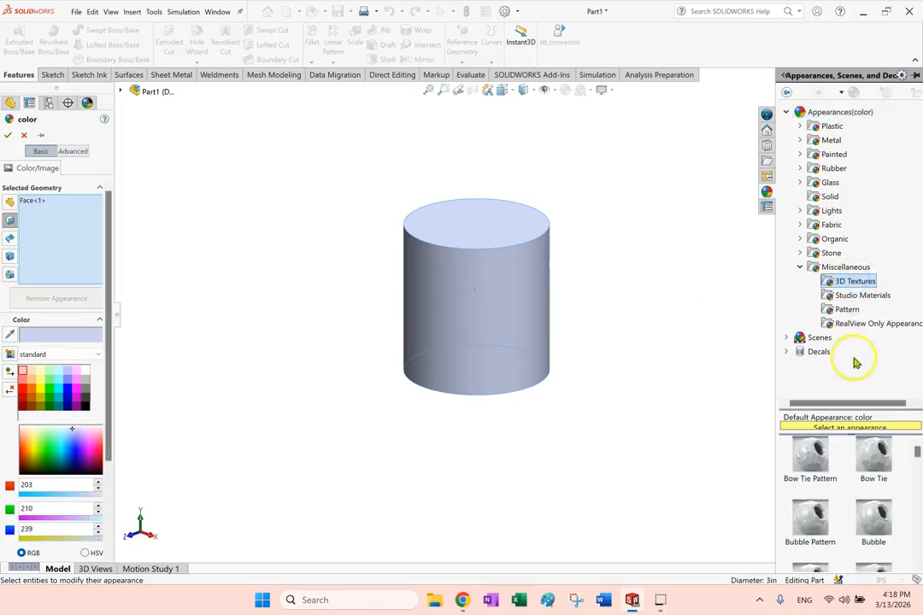
Apply the Knurled Bump 8 texture to the cylinder's side face.
drag(824, 403, 842, 231)
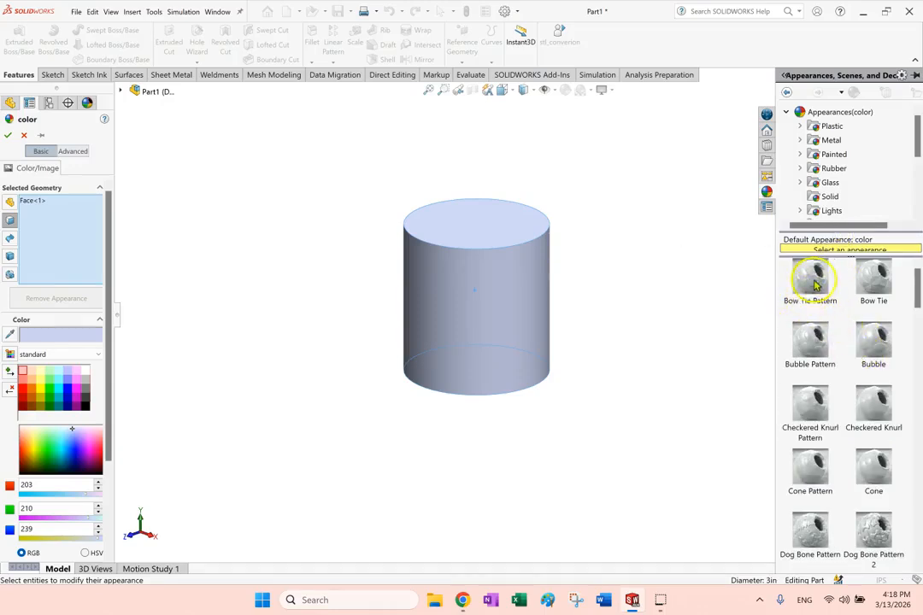
scroll(880, 355, down, 3)
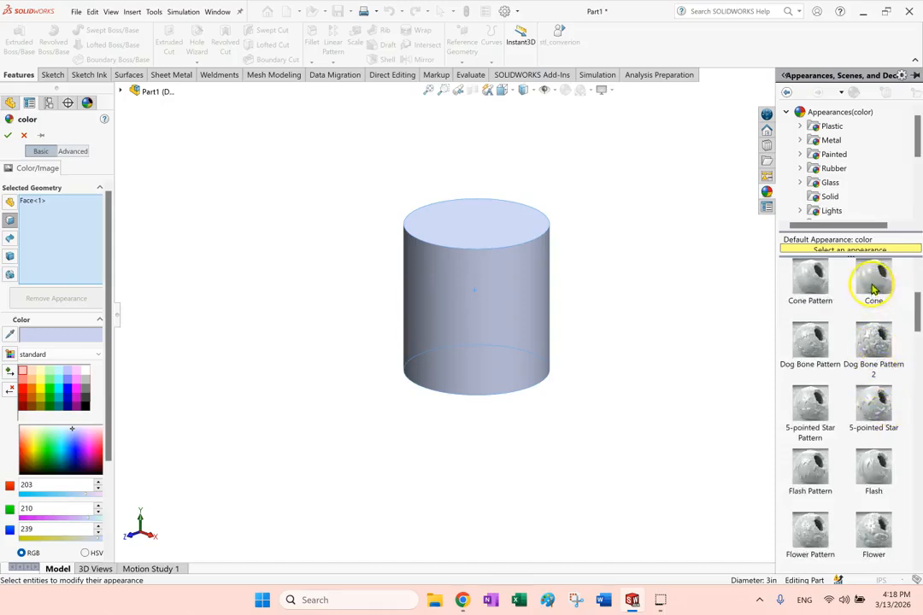
scroll(875, 349, down, 9)
scroll(875, 348, down, 18)
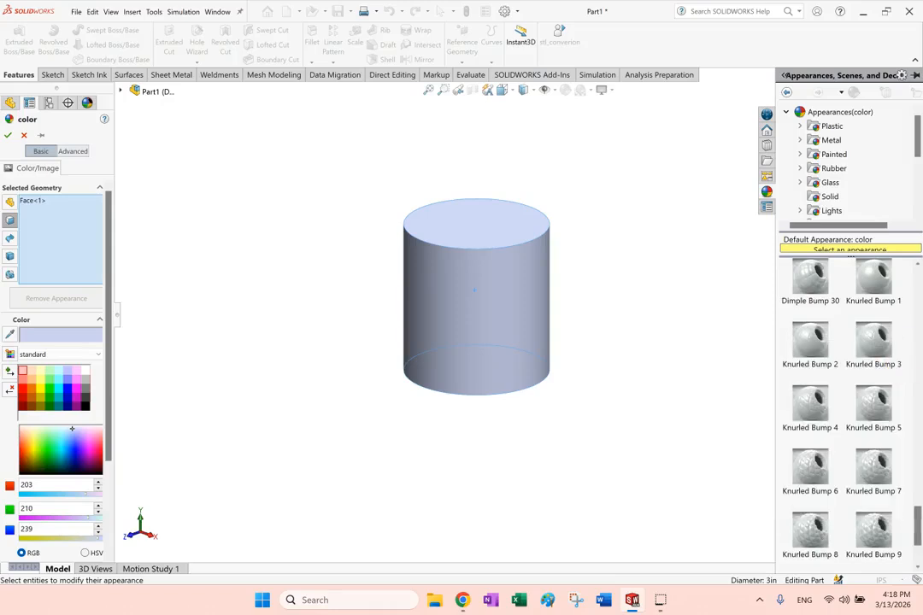
scroll(882, 366, down, 2)
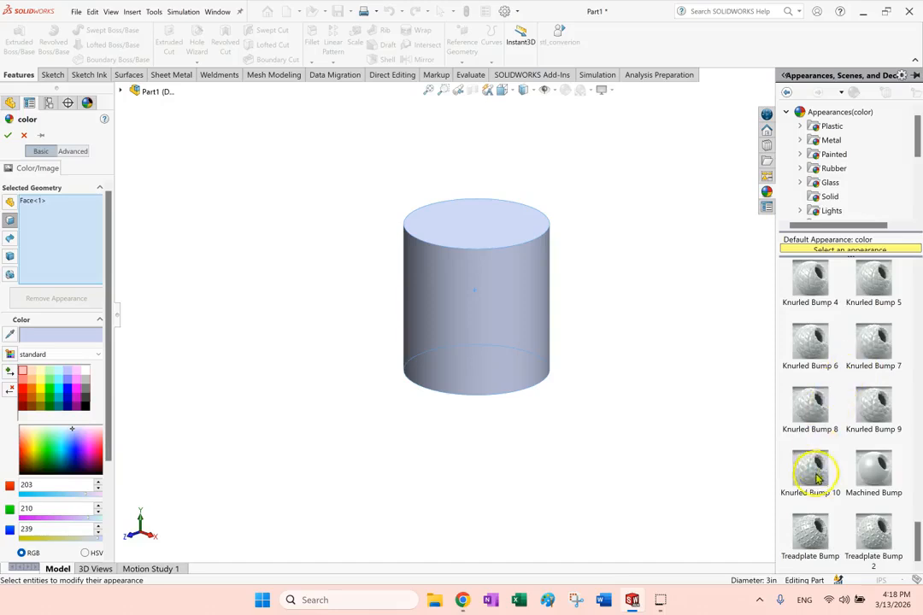
click(810, 416)
drag(810, 416, 502, 323)
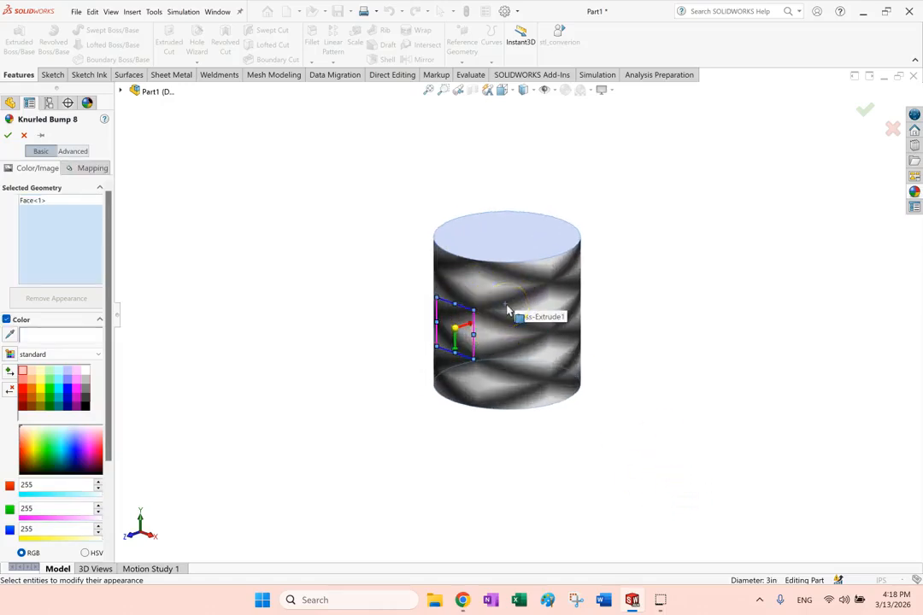
Reposition and shrink the knurl texture mapping so smaller diamonds cover the side face, and accept the appearance.
drag(507, 310, 480, 336)
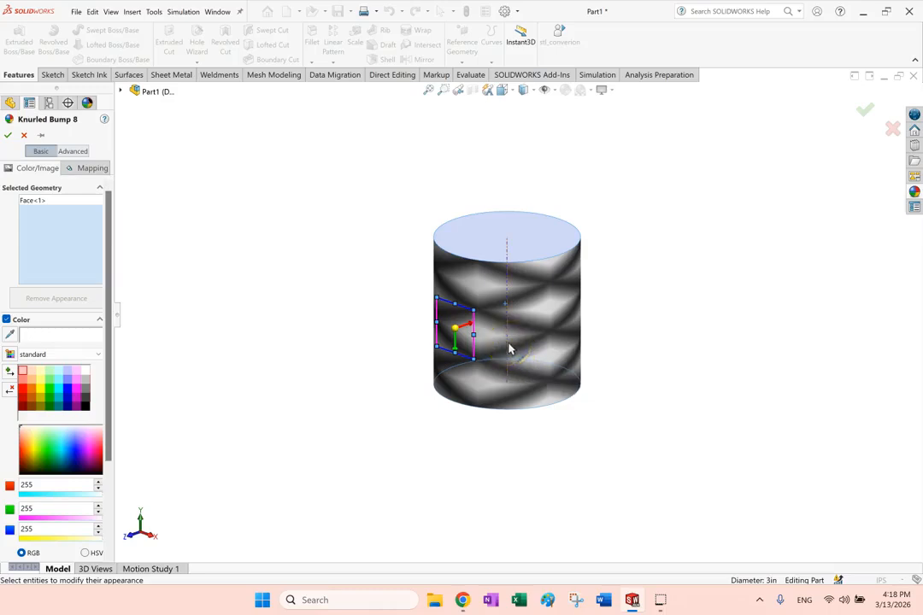
drag(508, 349, 525, 296)
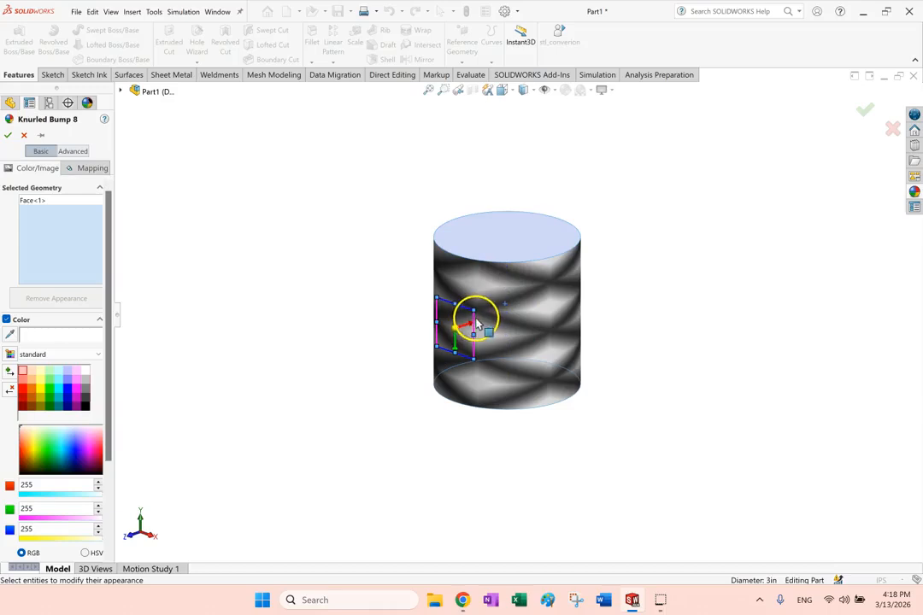
drag(475, 312, 467, 335)
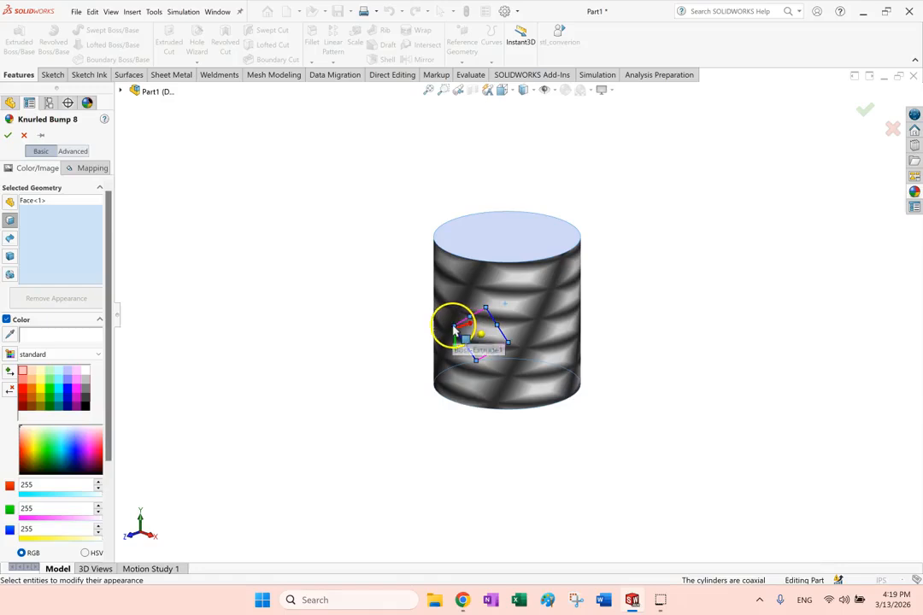
drag(463, 335, 452, 312)
click(775, 403)
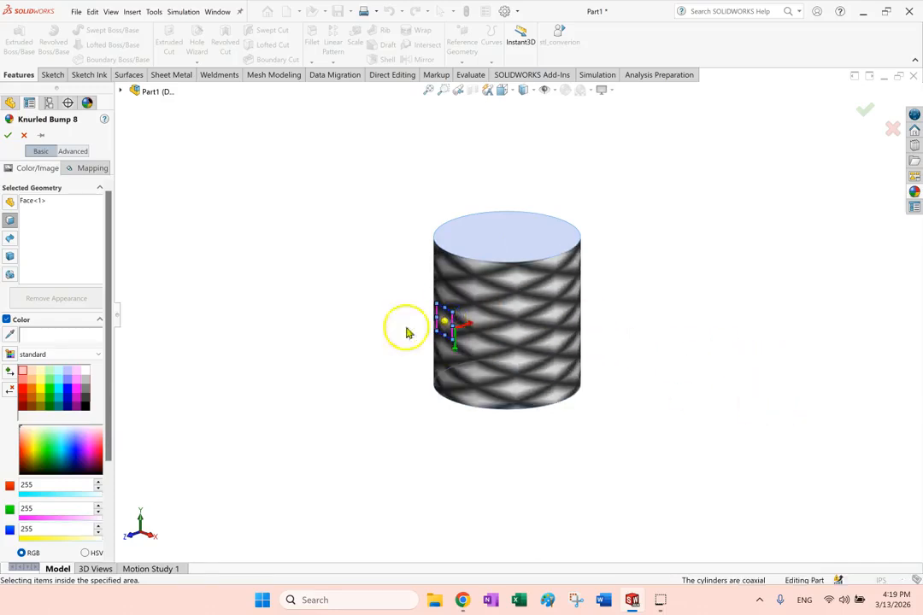
click(10, 136)
Examine the knurl appearance on the cylinder from different viewing angles.
click(672, 274)
key(Down)
key(Down)
key(Down)
key(Down)
key(Up)
key(Up)
key(Up)
key(Up)
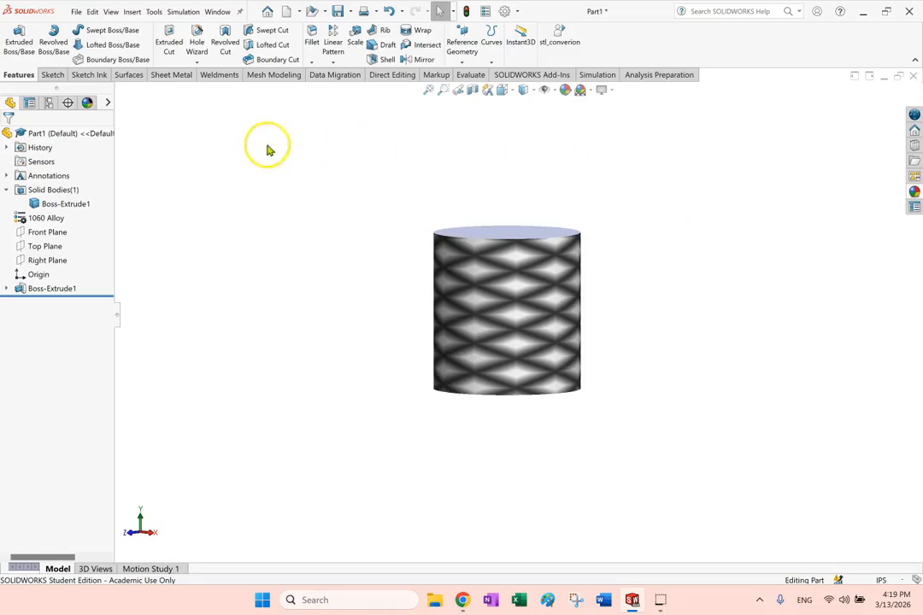
Insert a 3D Texture feature on the cylinder body and convert the Knurled Bump 8 texture to 3D.
click(152, 12)
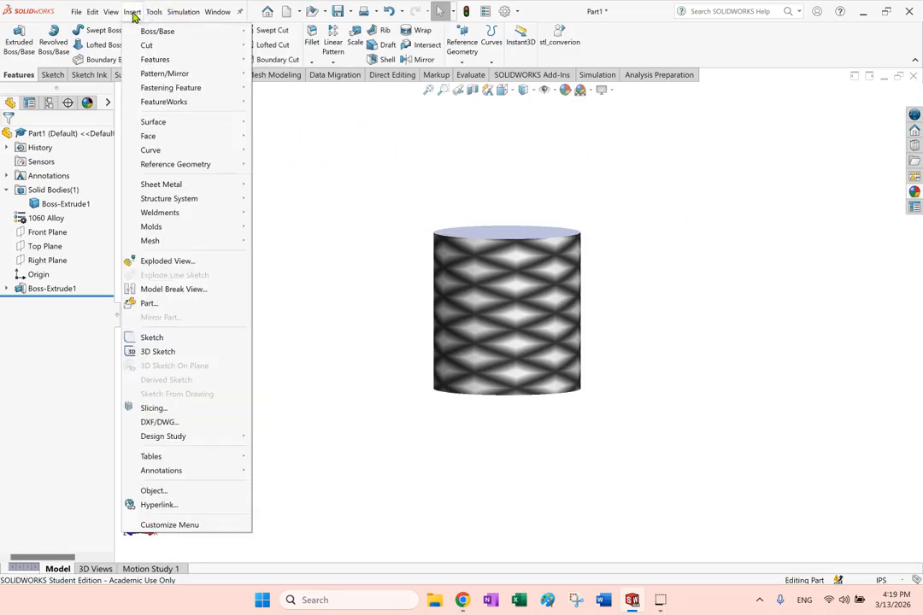
mouse_move(158, 57)
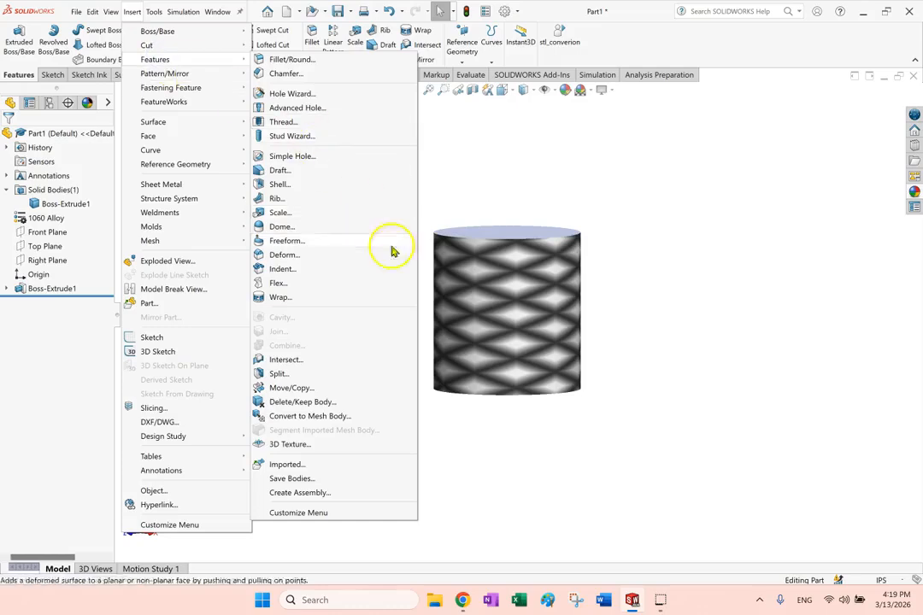
click(280, 446)
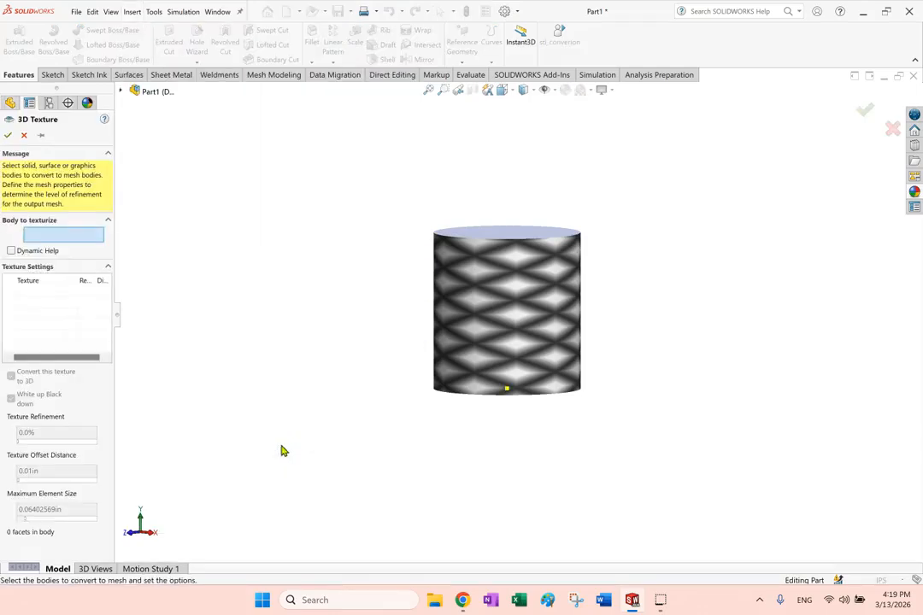
click(492, 287)
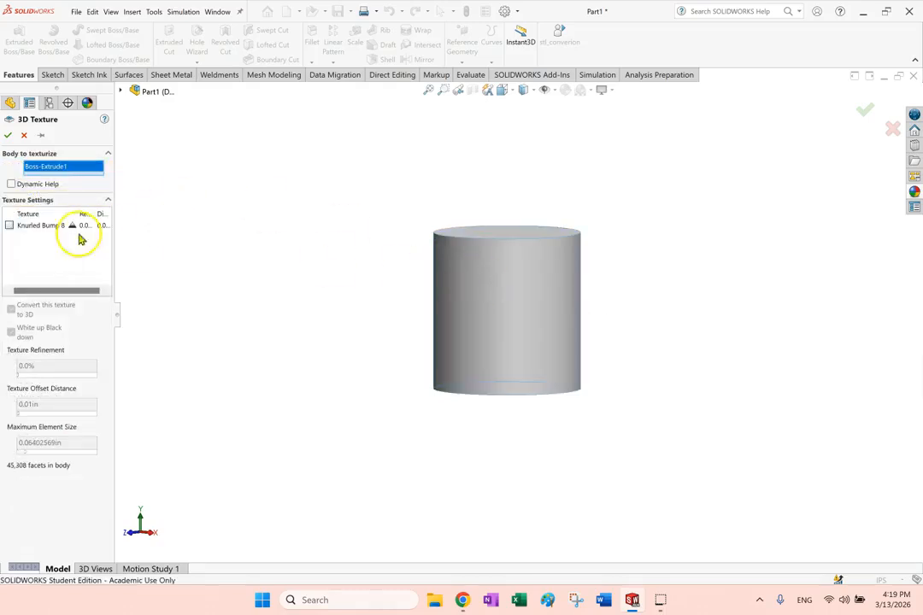
click(10, 226)
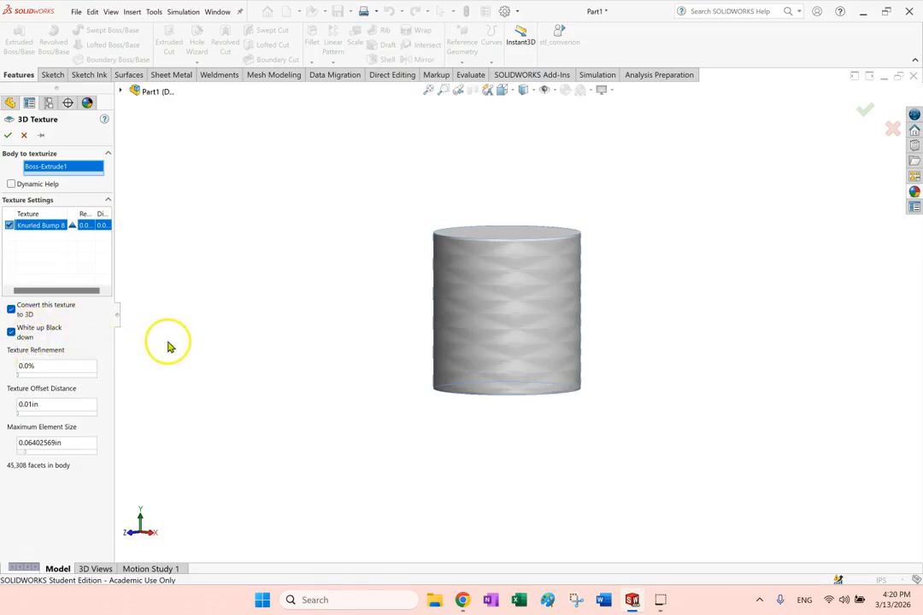
Set the texture offset distance to 0.16 in, refinement to 66.7% and maximum element size to 0.037823 in, and accept the 3D Texture.
click(628, 305)
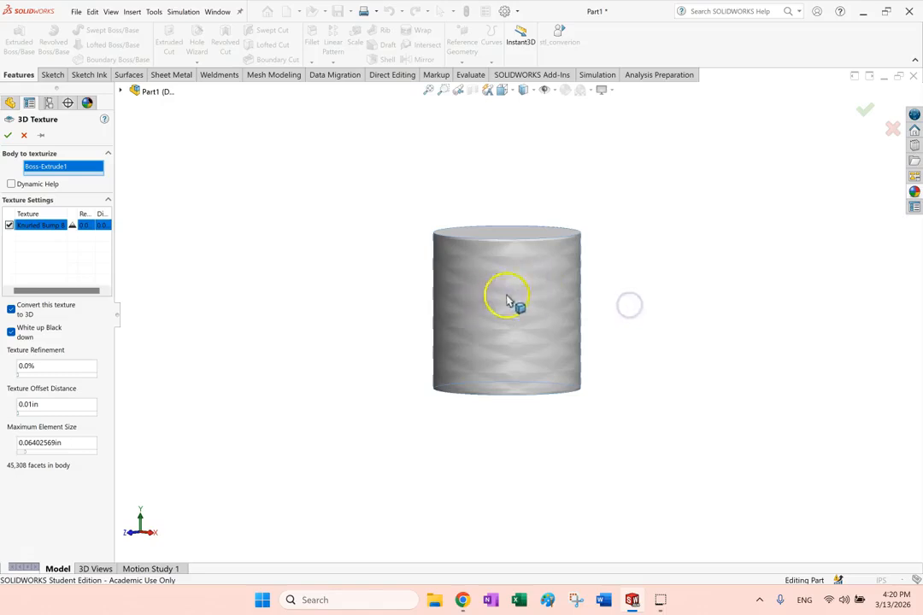
key(Down)
key(Down)
key(Down)
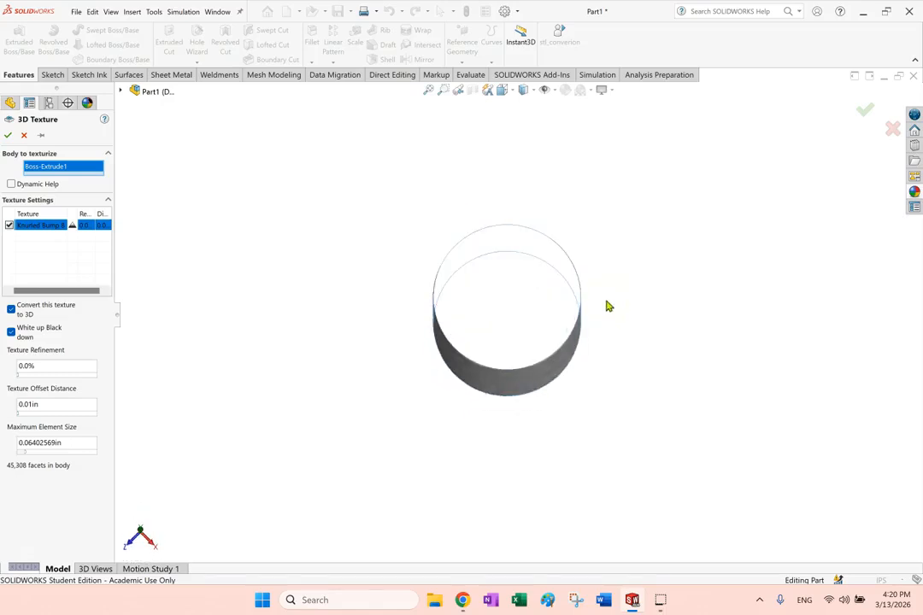
key(Up)
key(Up)
key(Up)
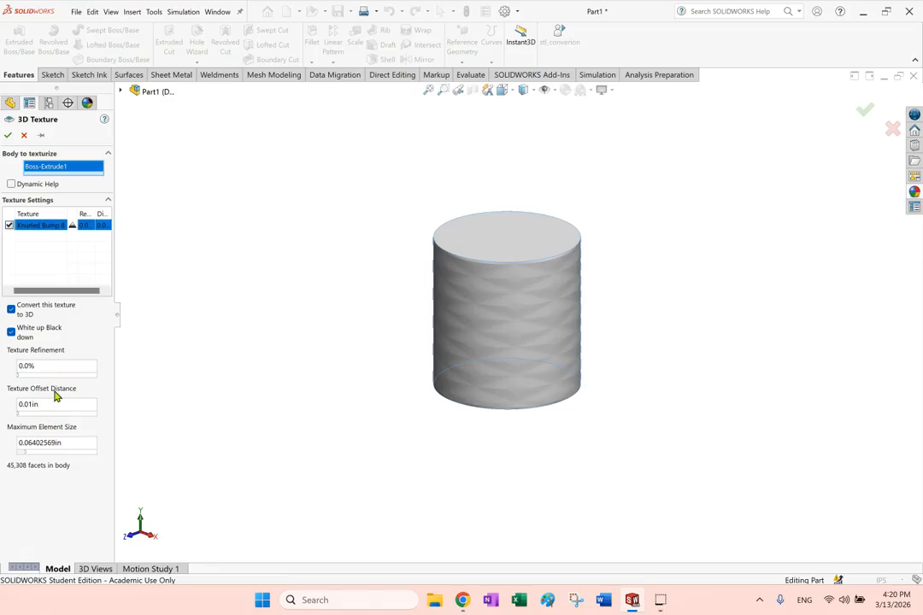
click(24, 415)
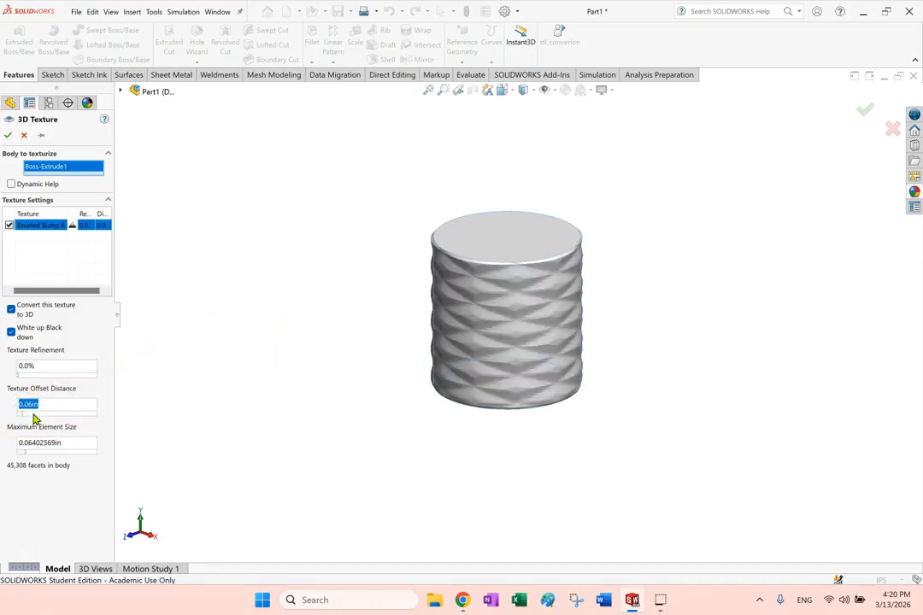
click(34, 416)
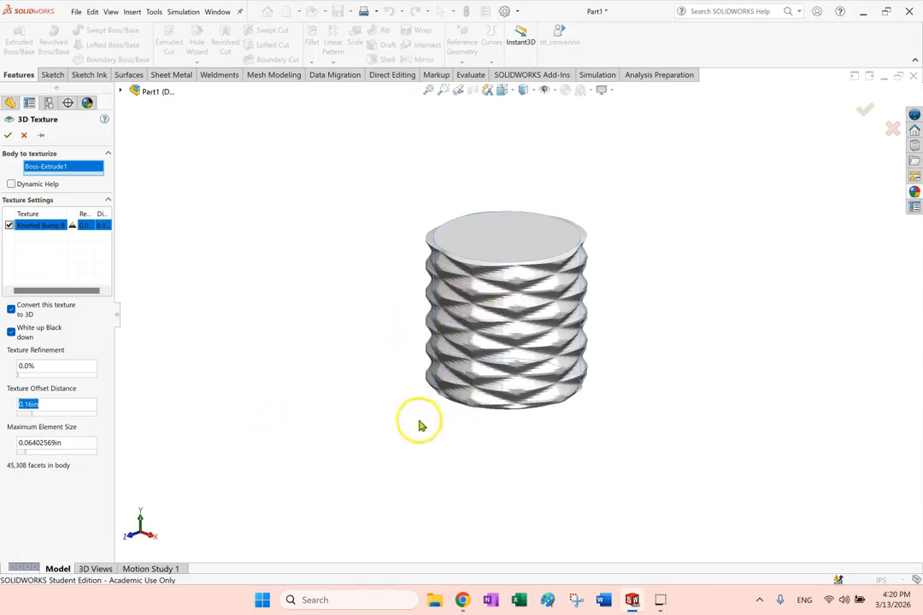
click(26, 379)
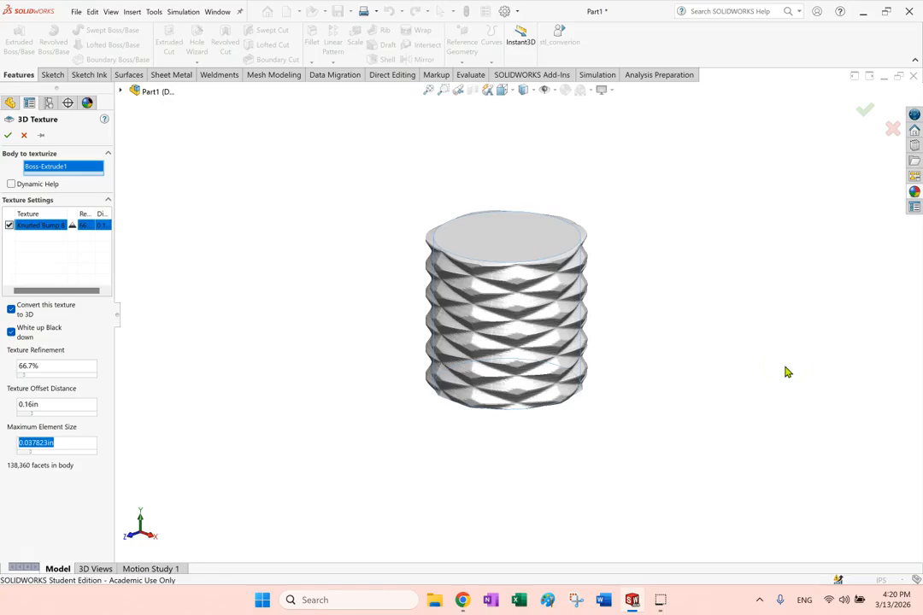
click(8, 135)
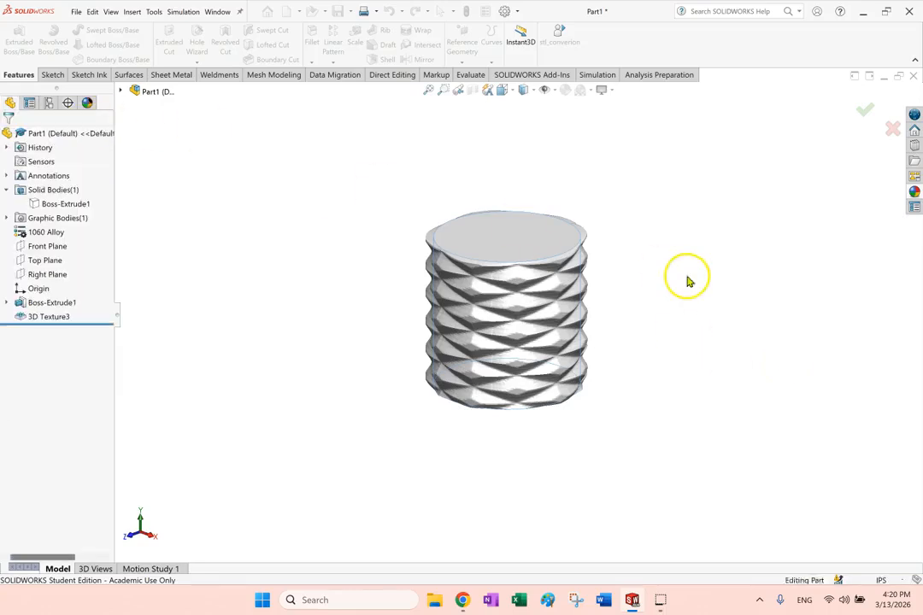
Examine the knurled relief on the textured cylinder from all around.
key(Up)
key(Up)
key(Up)
key(Up)
key(Up)
key(Up)
key(Up)
key(Up)
key(Up)
key(Up)
key(Up)
key(Up)
key(Down)
key(Down)
key(z)
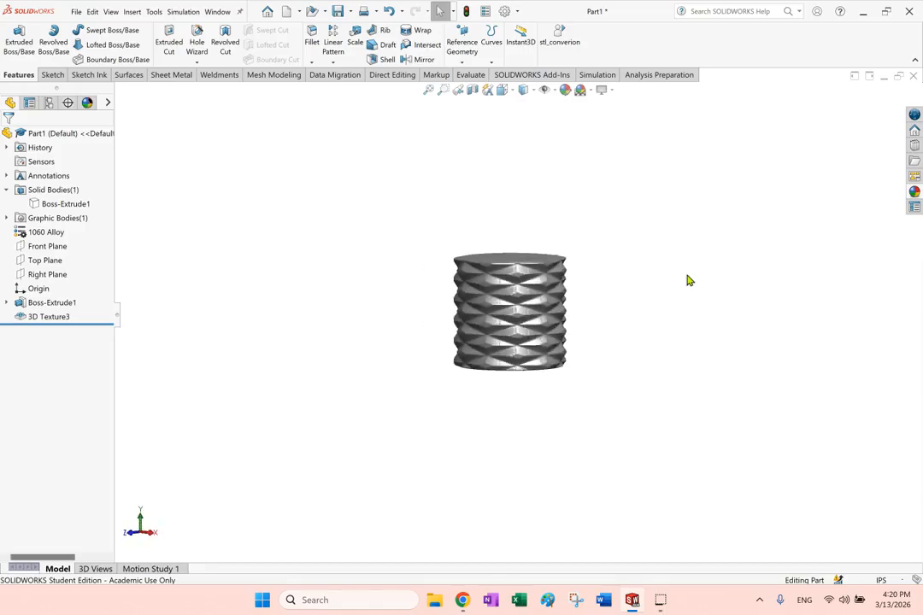
key(Up)
key(Up)
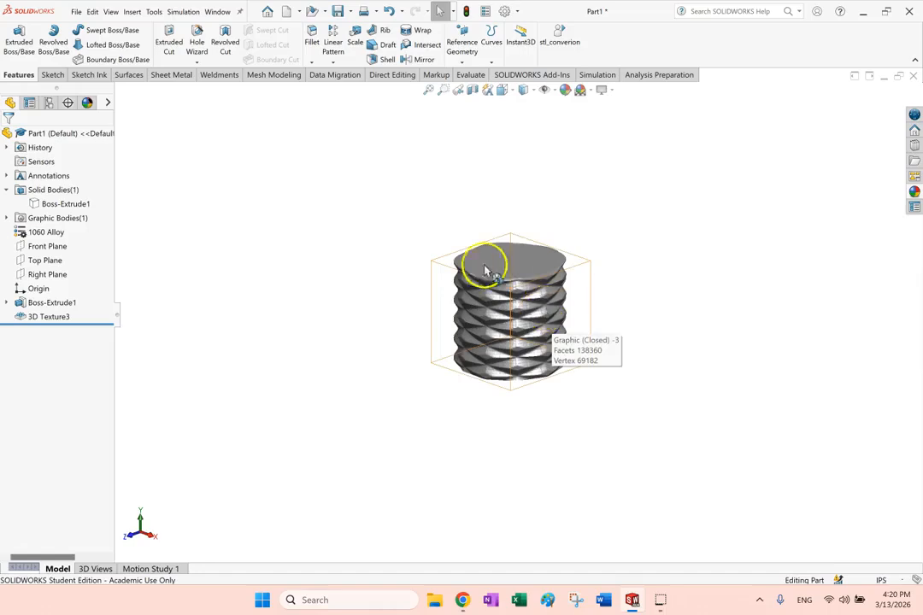
Show the hidden Boss-Extrude1 solid body and expand the Graphic Bodies folder.
right_click(73, 209)
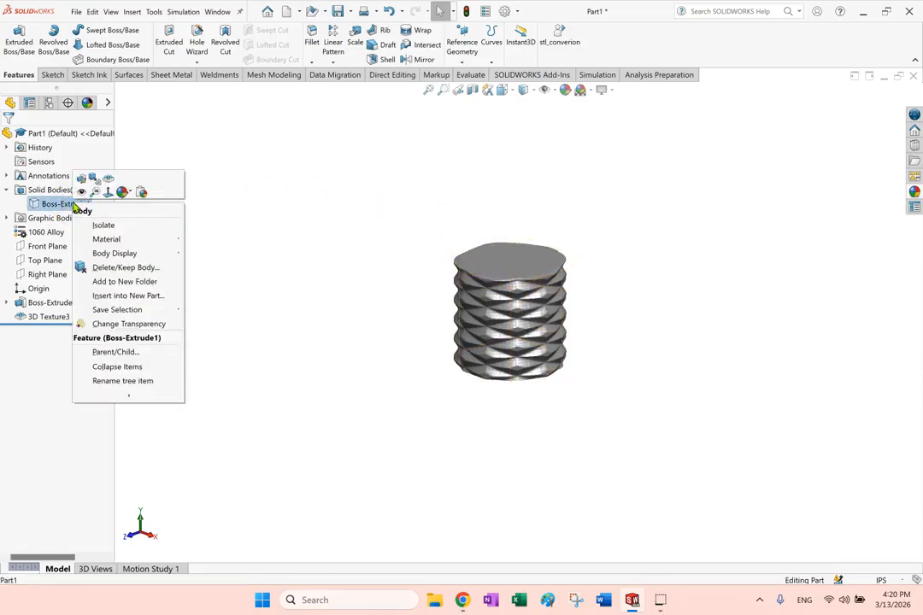
click(78, 199)
scroll(574, 309, down, 3)
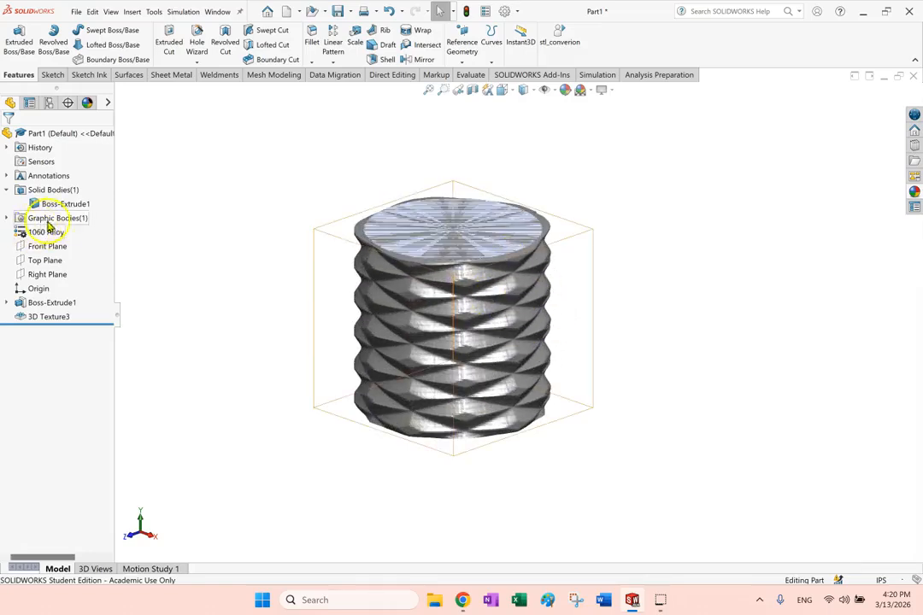
click(7, 218)
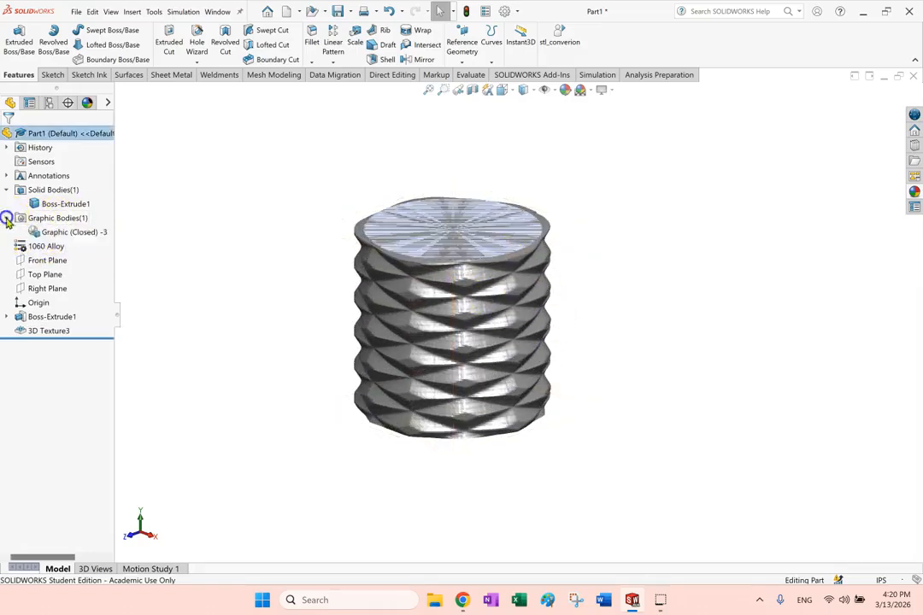
Compare the Boss-Extrude1 solid body with the textured graphic body by selecting each one.
click(61, 234)
right_click(60, 237)
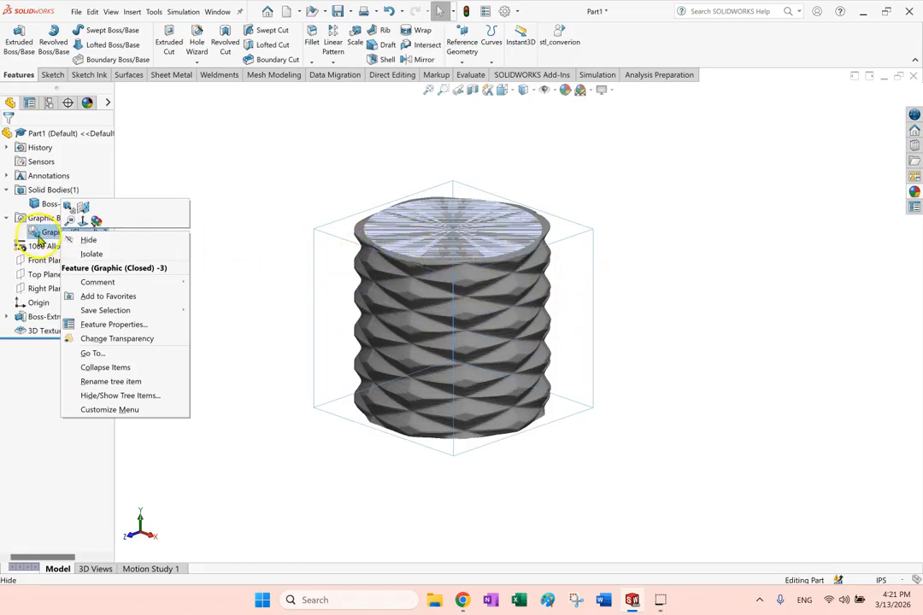
click(228, 143)
click(58, 208)
click(67, 232)
click(149, 198)
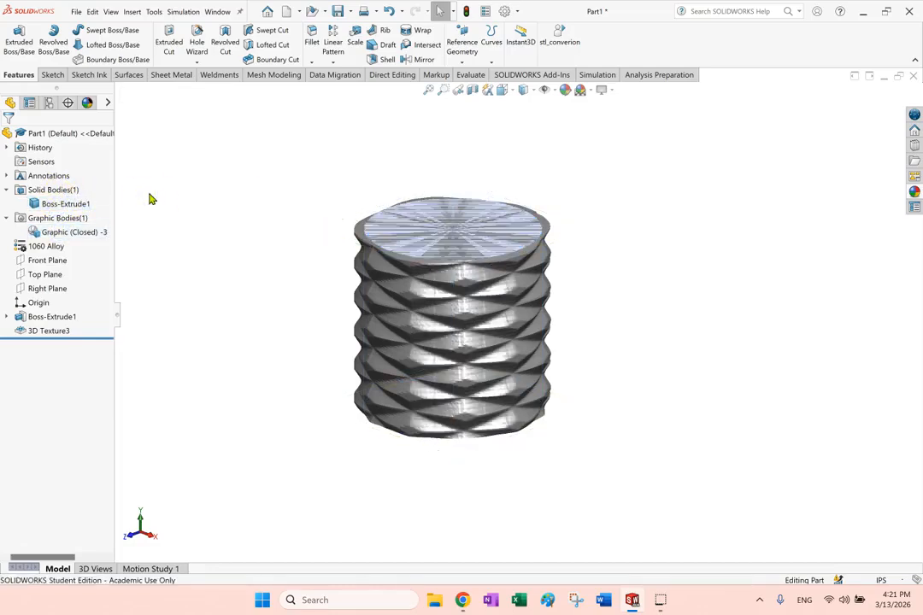
click(182, 208)
scroll(223, 232, up, 2)
scroll(232, 245, down, 1)
click(309, 276)
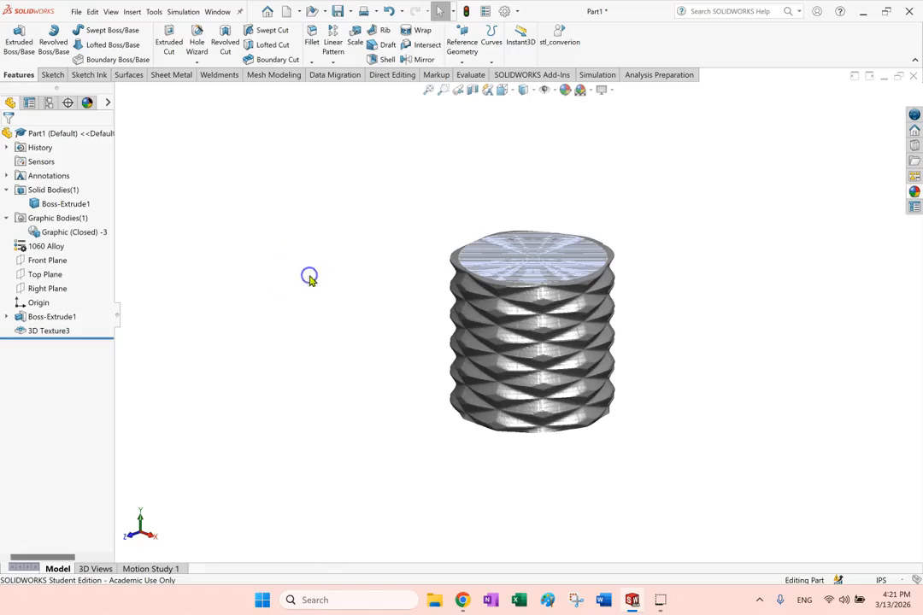
Convert the closed graphic body of the knurled cylinder to a mesh body without grouping facets into faces.
click(56, 234)
right_click(57, 236)
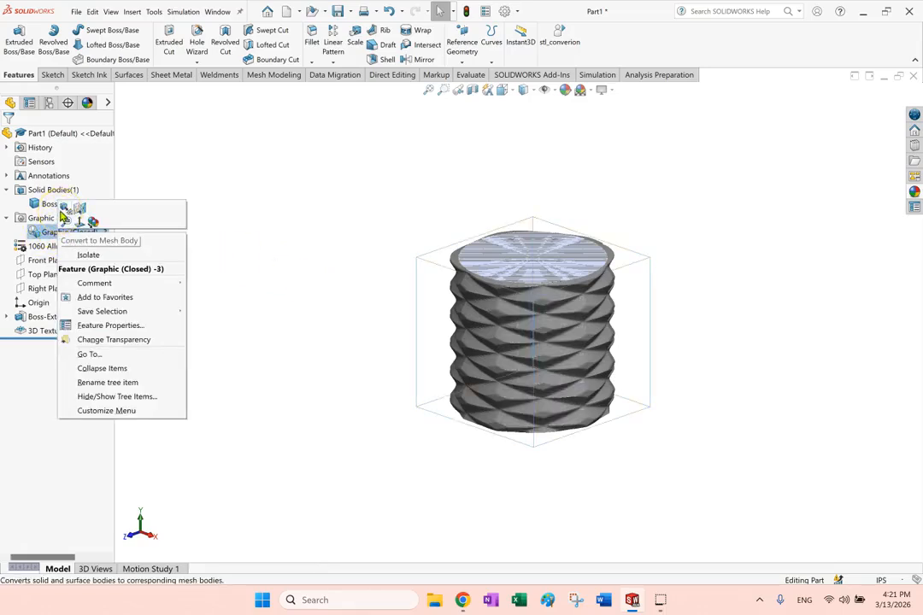
click(63, 211)
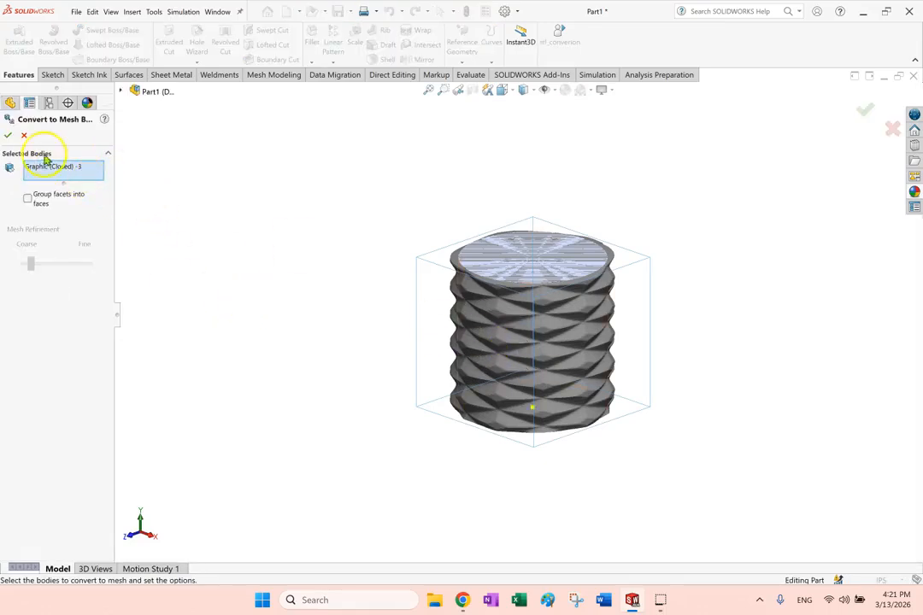
click(10, 136)
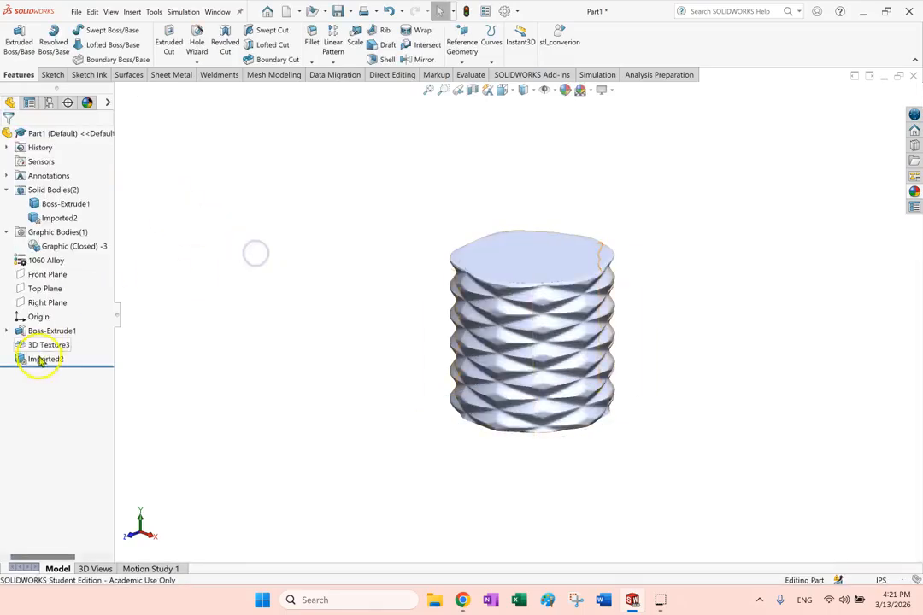
click(40, 360)
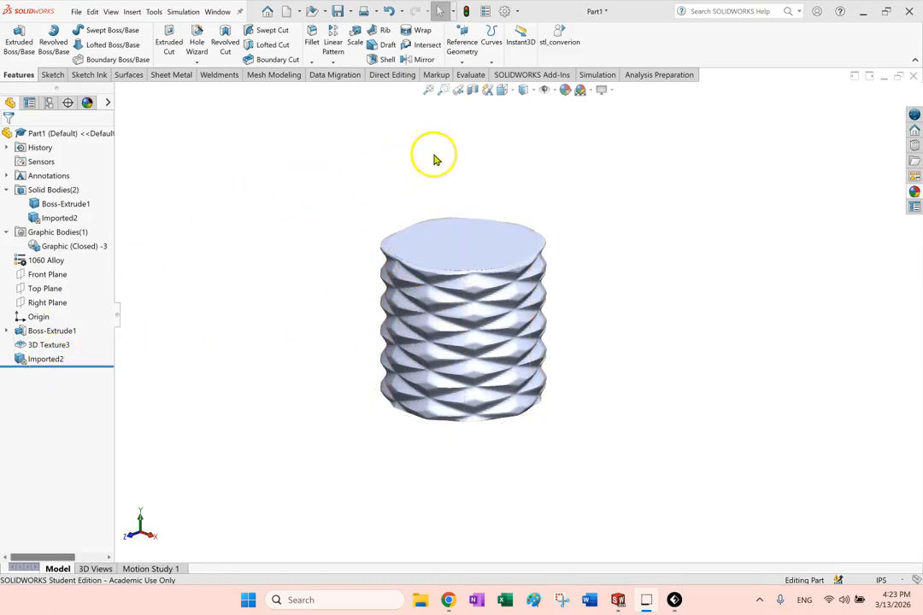
Switch to the 3D-printing slicer to inspect the knurled cylinder on the print bed, then return to SOLIDWORKS.
click(674, 600)
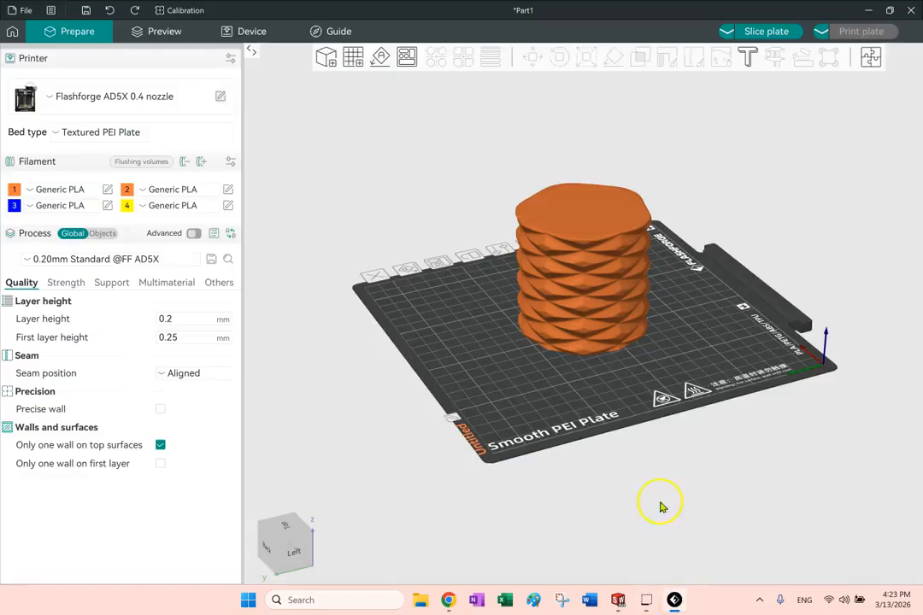
drag(693, 355, 604, 309)
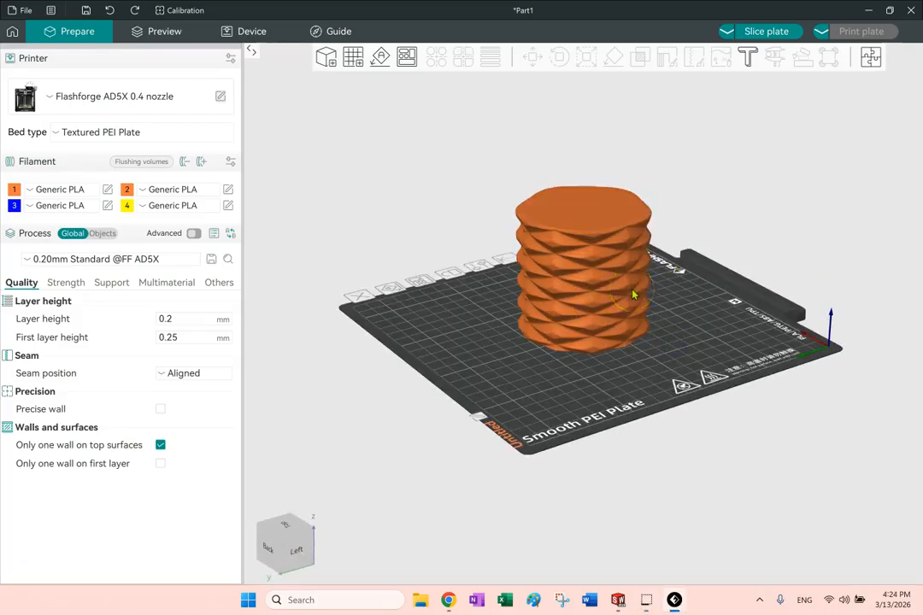
mouse_move(720, 339)
mouse_down()
mouse_move(708, 324)
mouse_move(718, 339)
mouse_up()
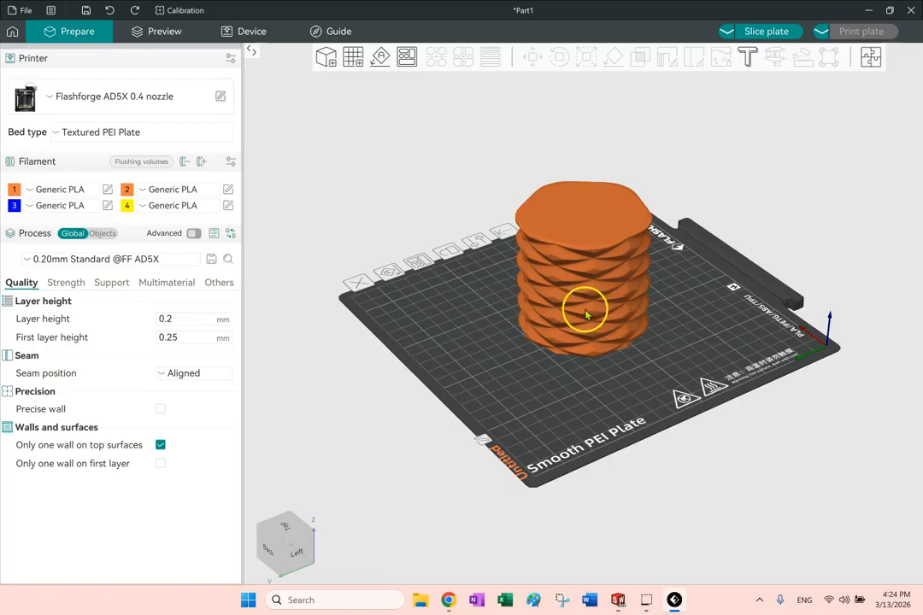
click(618, 599)
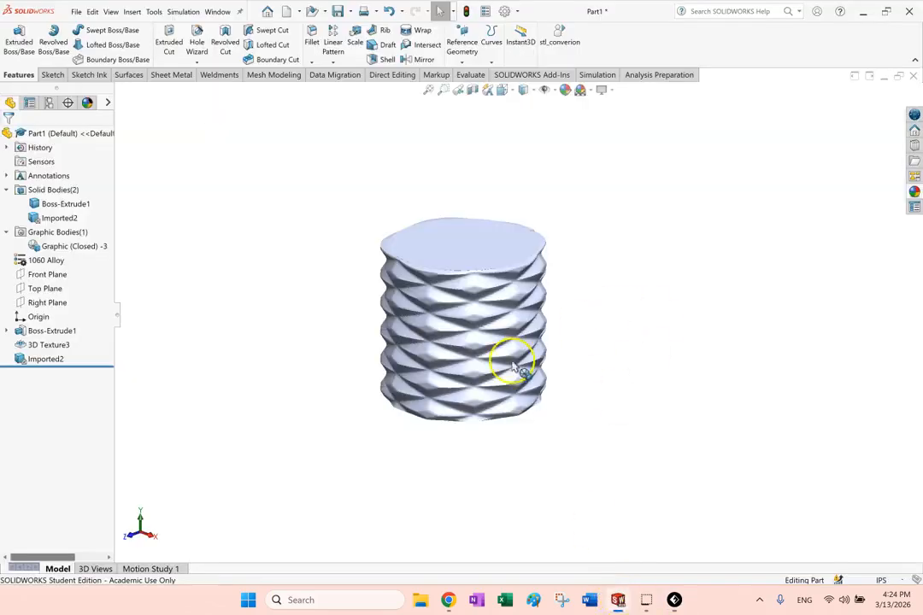